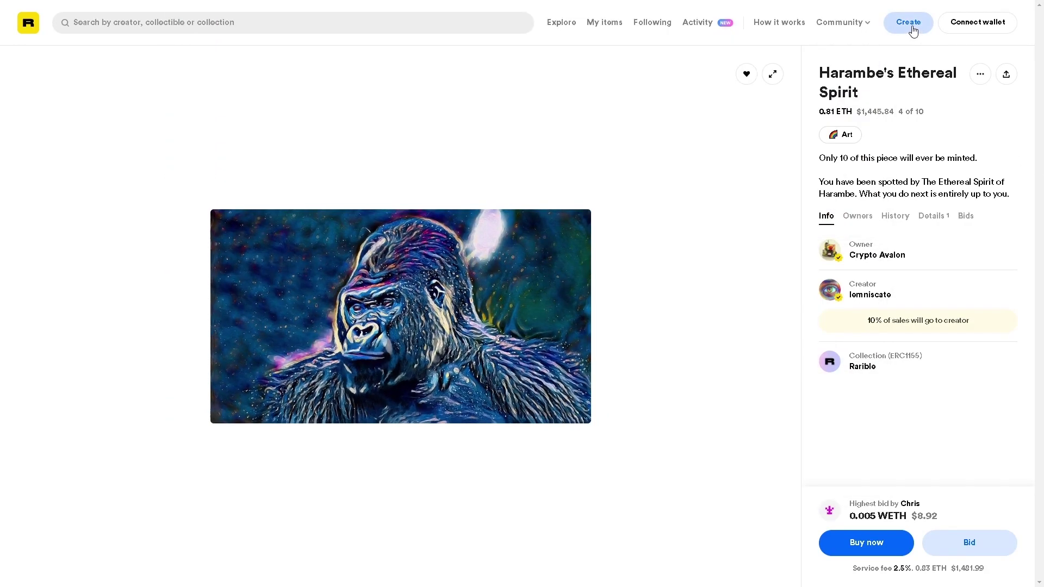
- Return to the Rarible home feed, browse it, then start creating a new collectible
left_click(30, 25)
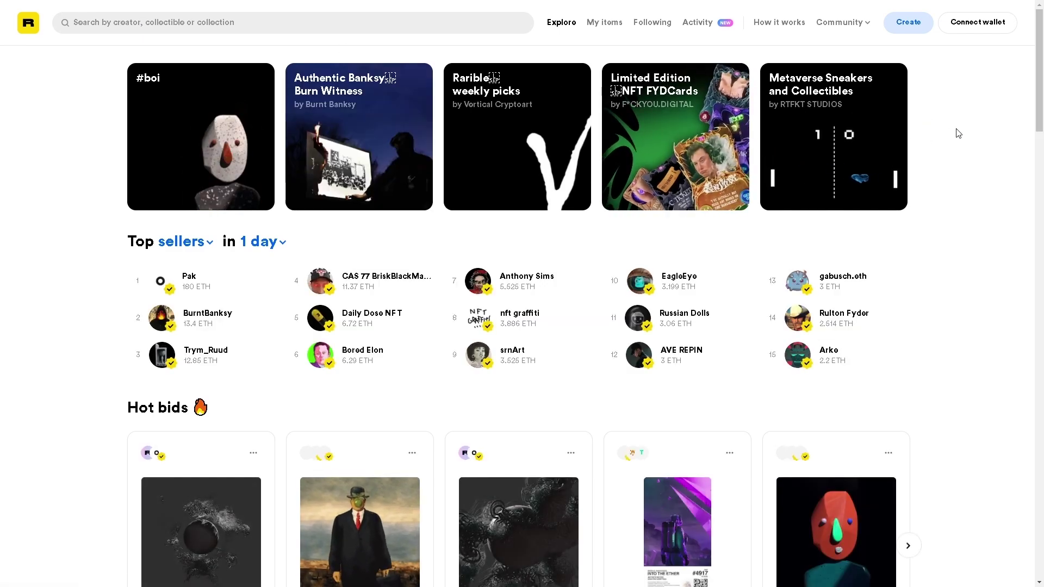
scroll(799, 196, "down", 8)
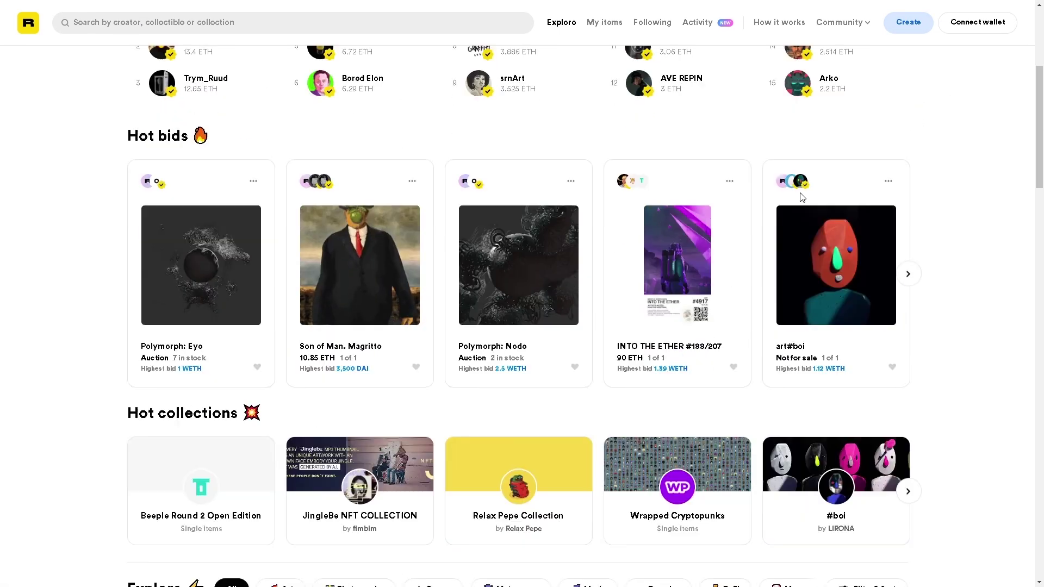
scroll(799, 196, "down", 10)
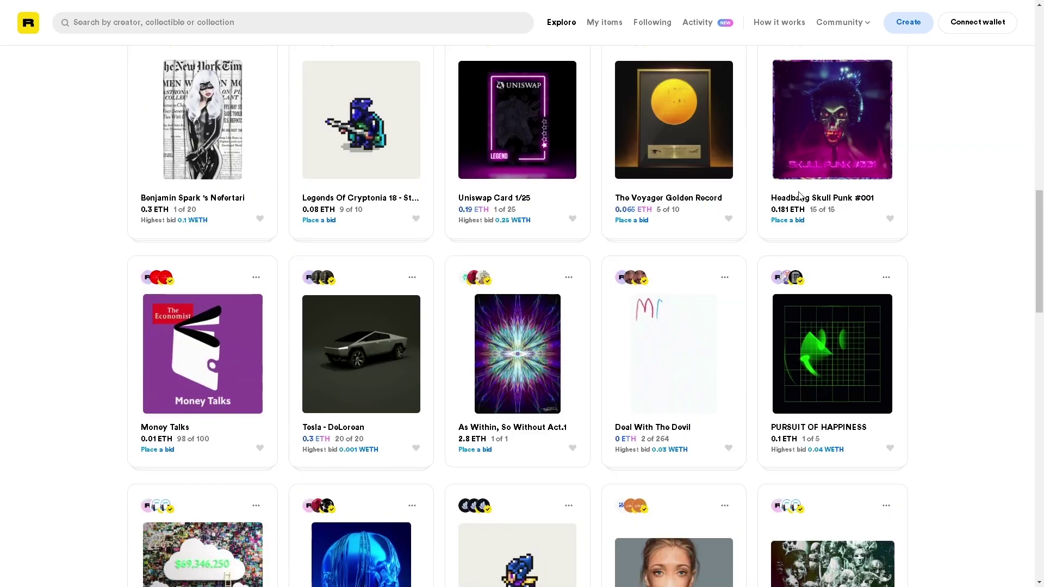
scroll(799, 197, "down", 11)
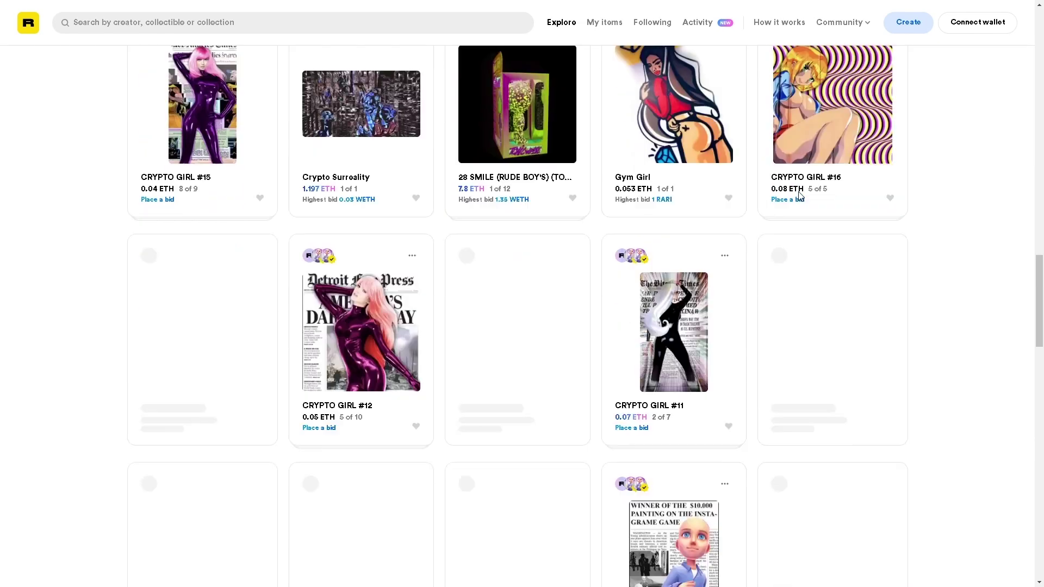
scroll(798, 191, "up", 20)
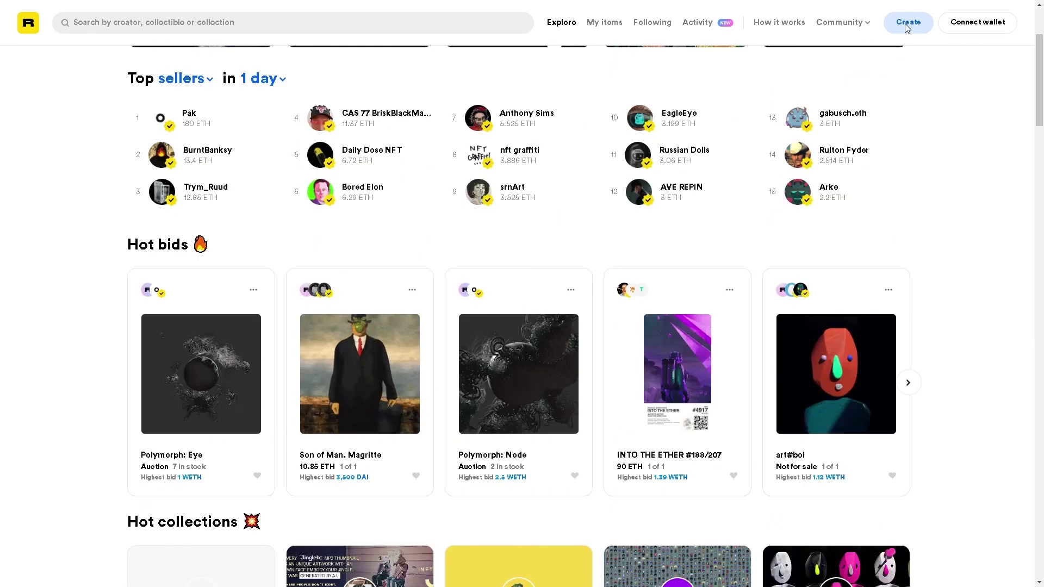
left_click(905, 27)
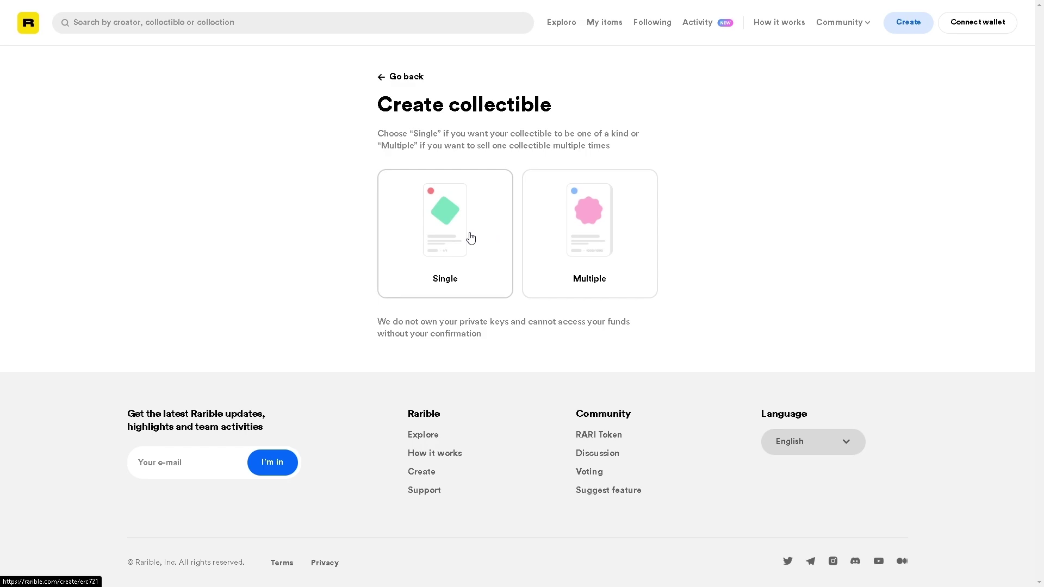
- Choose a Single collectible, upload CameronGifFallDown.mp4 from the Downloads project folder, and snapshot a frame
left_click(471, 238)
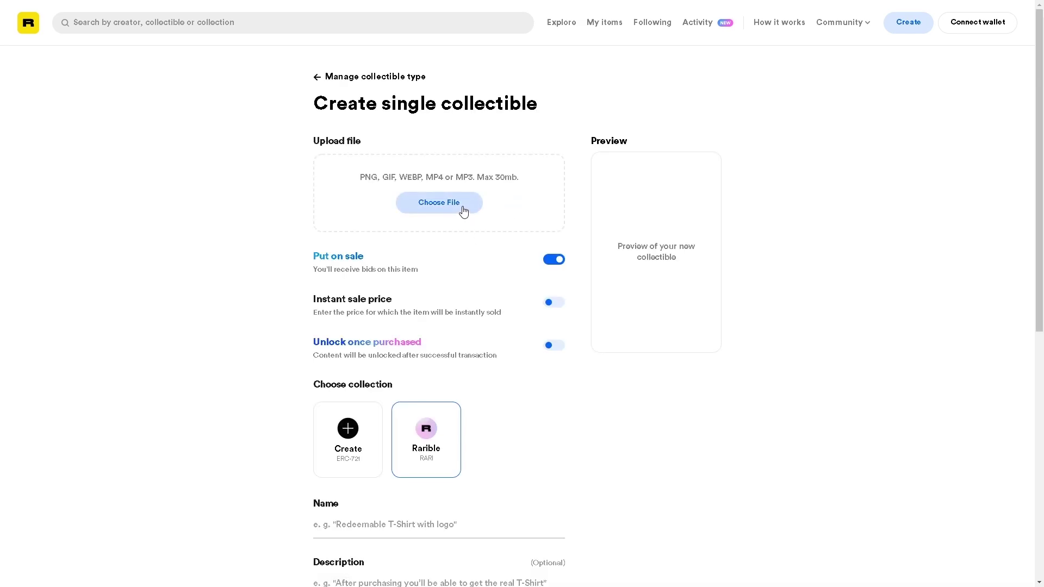
left_click(462, 211)
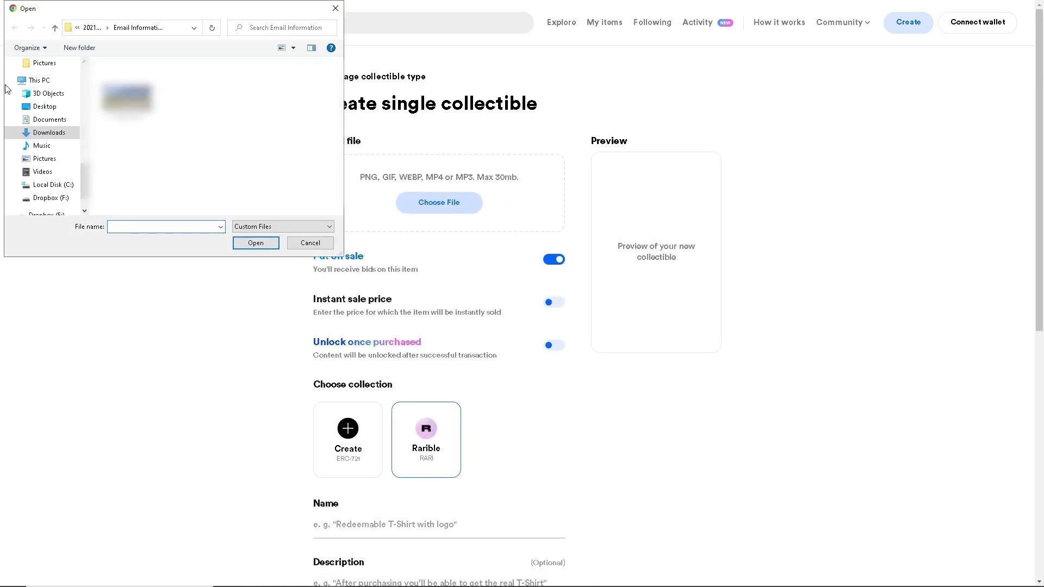
left_click(67, 132)
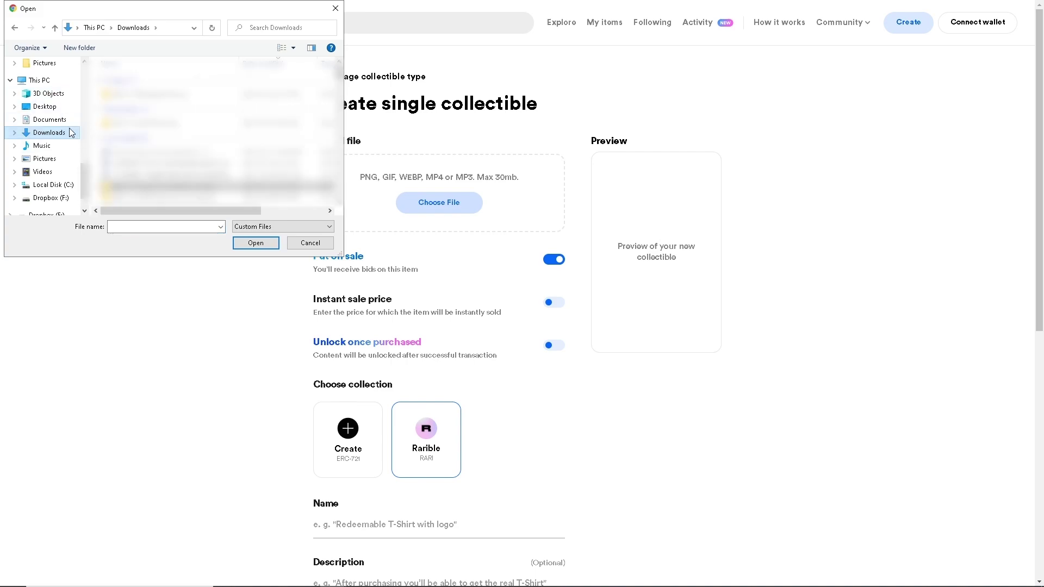
double_click(141, 95)
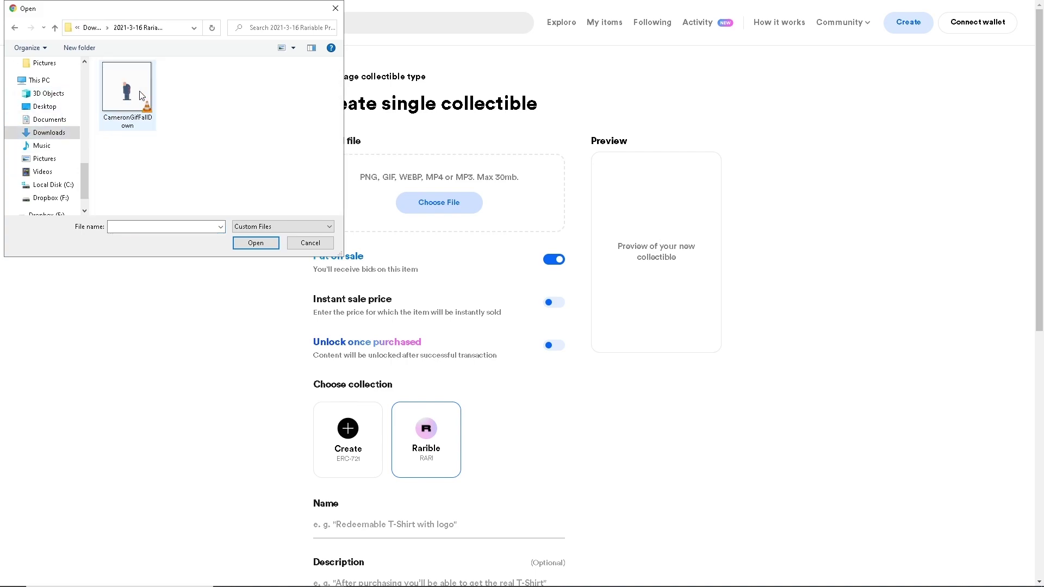
double_click(141, 94)
left_click(381, 319)
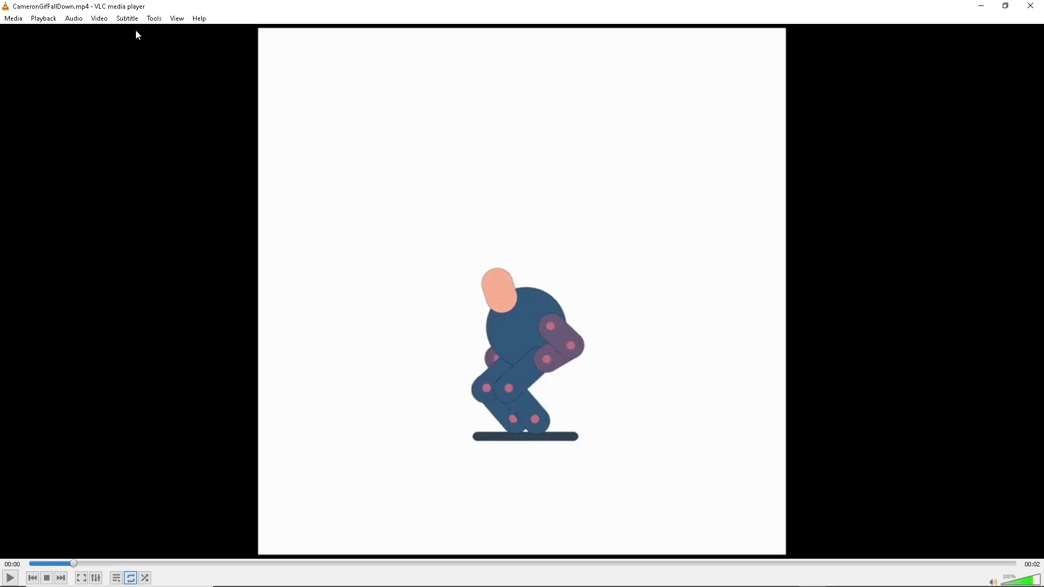
left_click(100, 18)
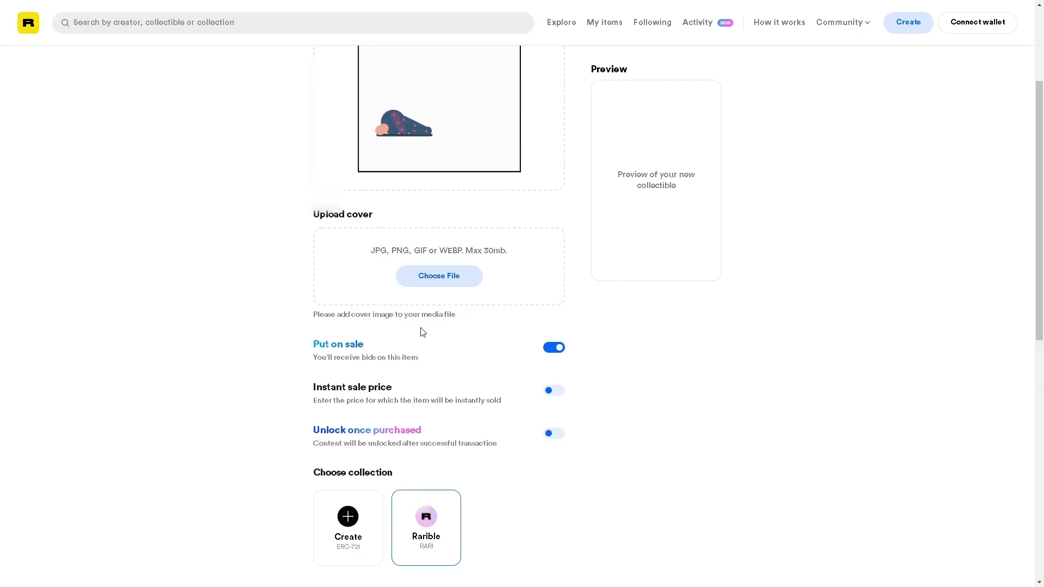
- Upload the animation snapshot from the thumbnails folder as the collectible's cover image
left_click(435, 279)
left_click(42, 154)
double_click(129, 111)
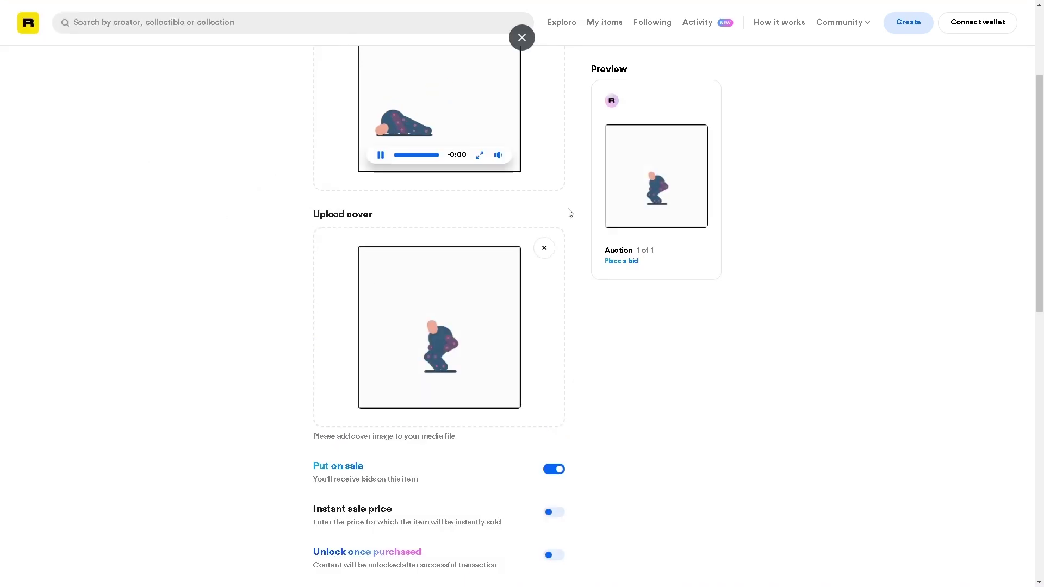
scroll(657, 364, "down", 4)
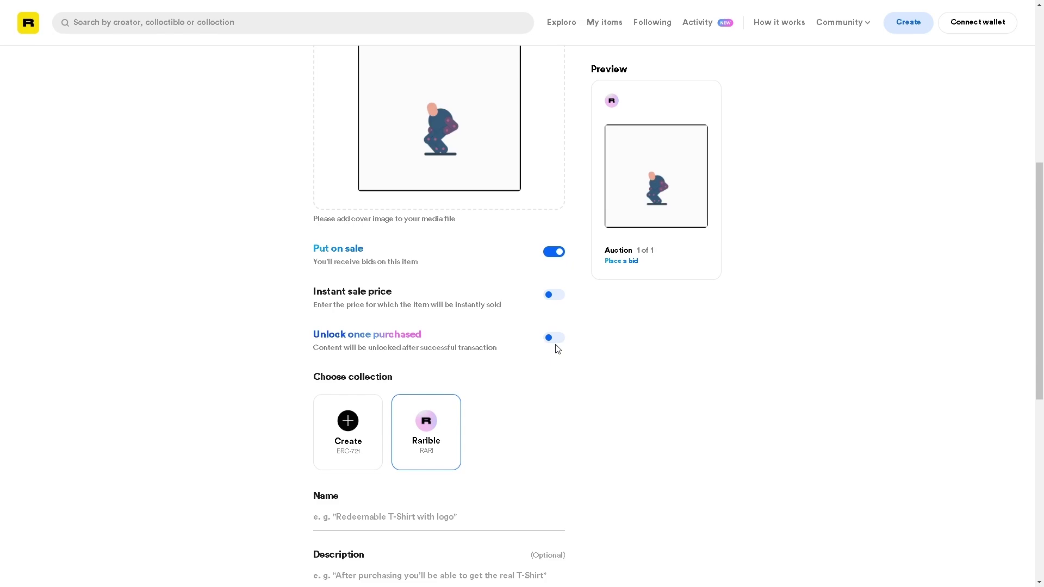
- Enter the name 'There was an attempt' and description 'For A Moment I Thought I Was Good At Illustrator'
scroll(595, 352, "down", 5)
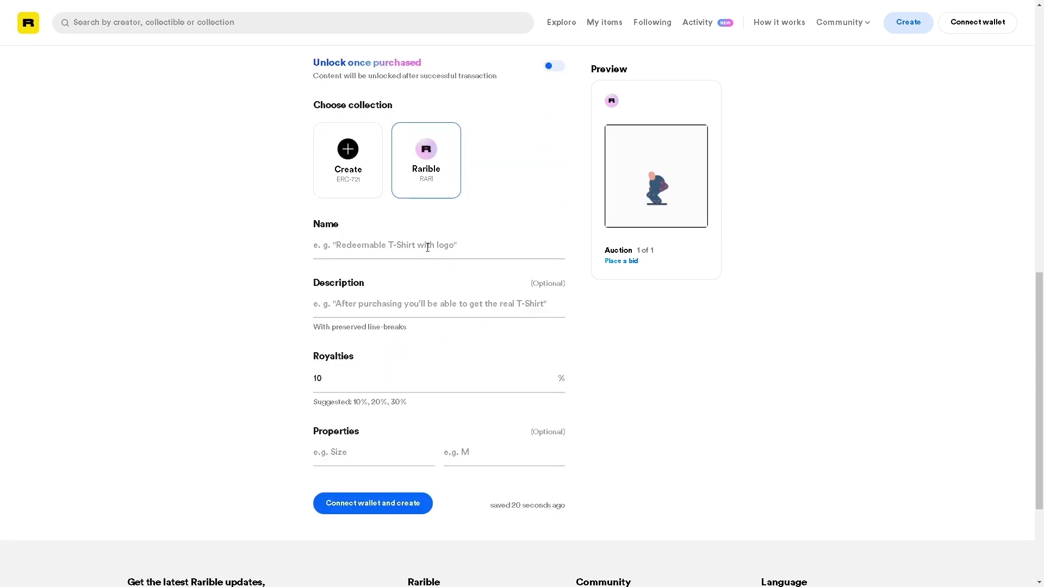
left_click(428, 247)
type("There was an attempt")
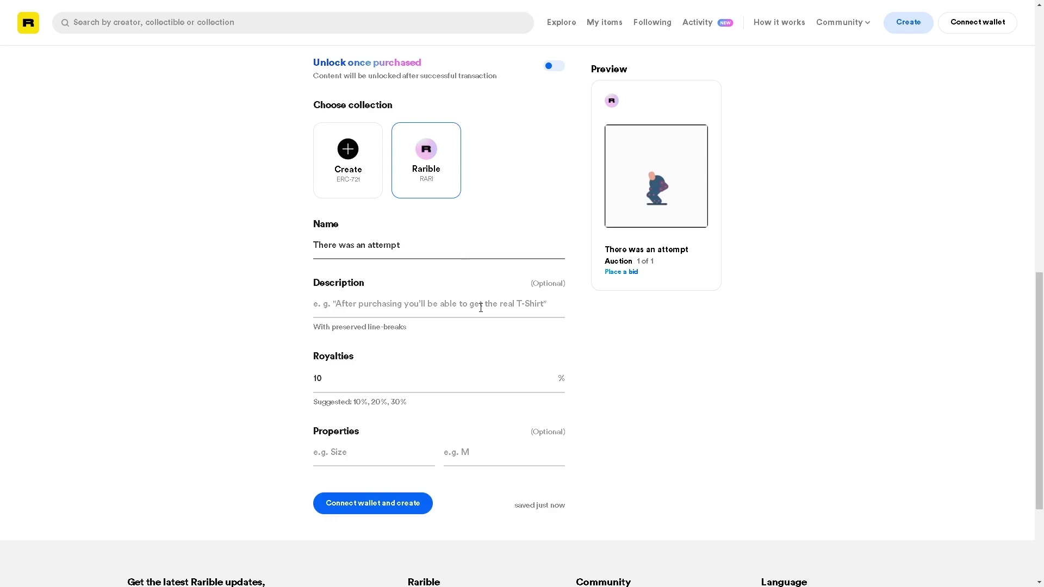
left_click(481, 308)
type("For A Moment I Thought I Was Good At Illustrator")
scroll(431, 337, "down", 2)
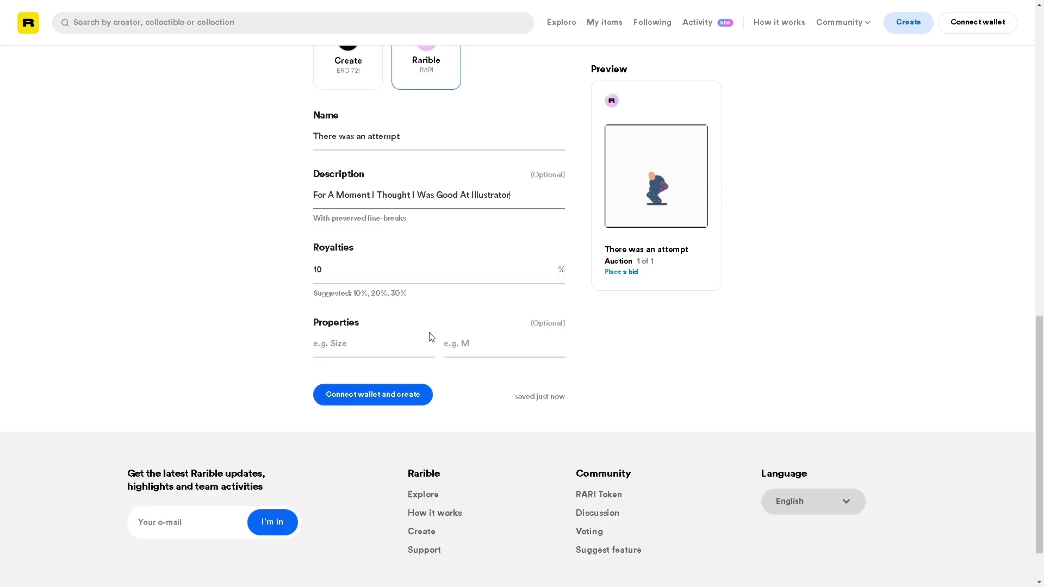
scroll(374, 225, "down", 1)
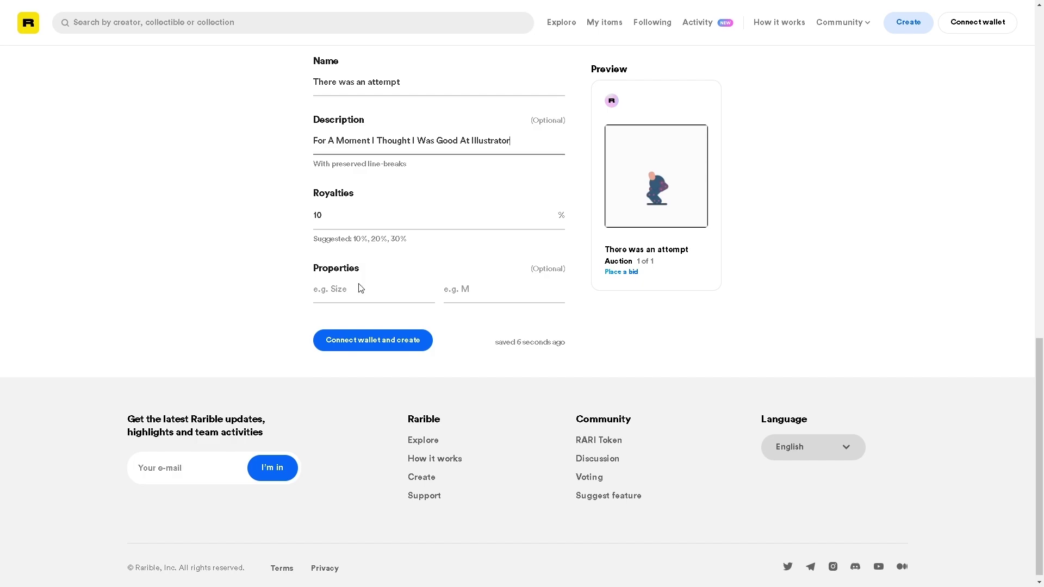
- Connect a Fortmatic wallet and log in with the 6-digit code sent by e-mail
left_click(381, 349)
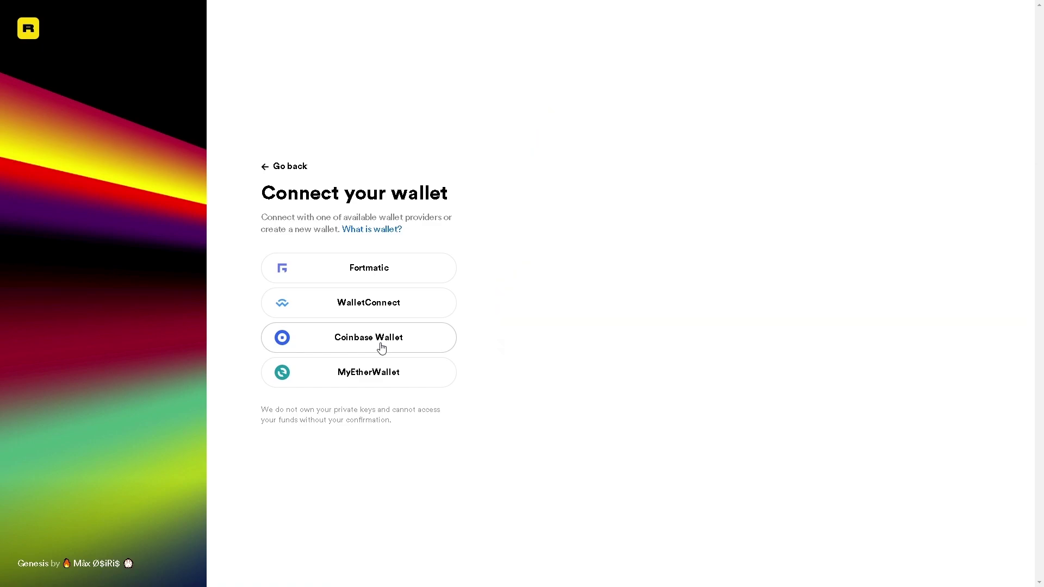
left_click(357, 271)
left_click(530, 351)
left_click(535, 352)
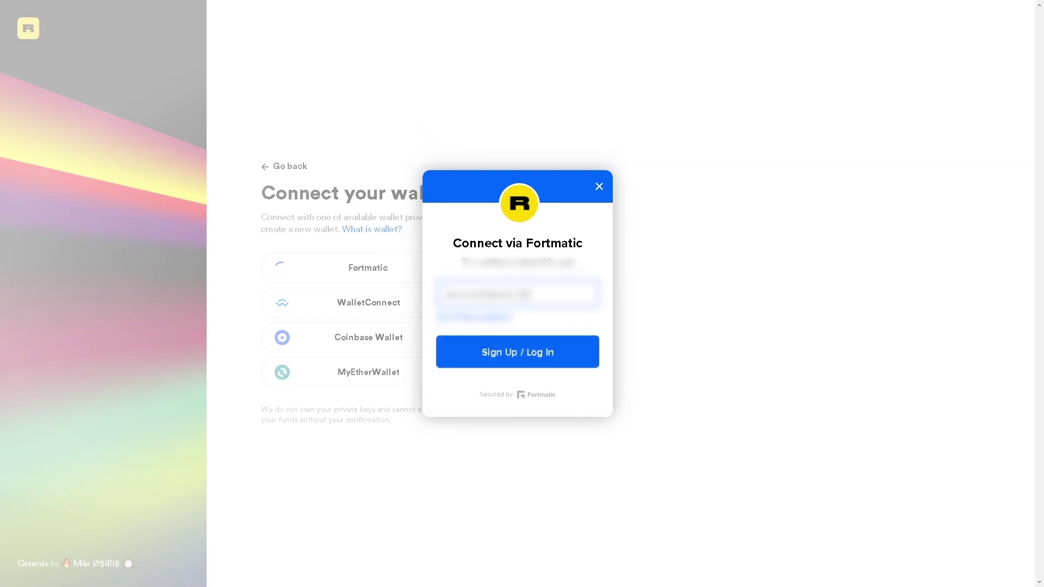
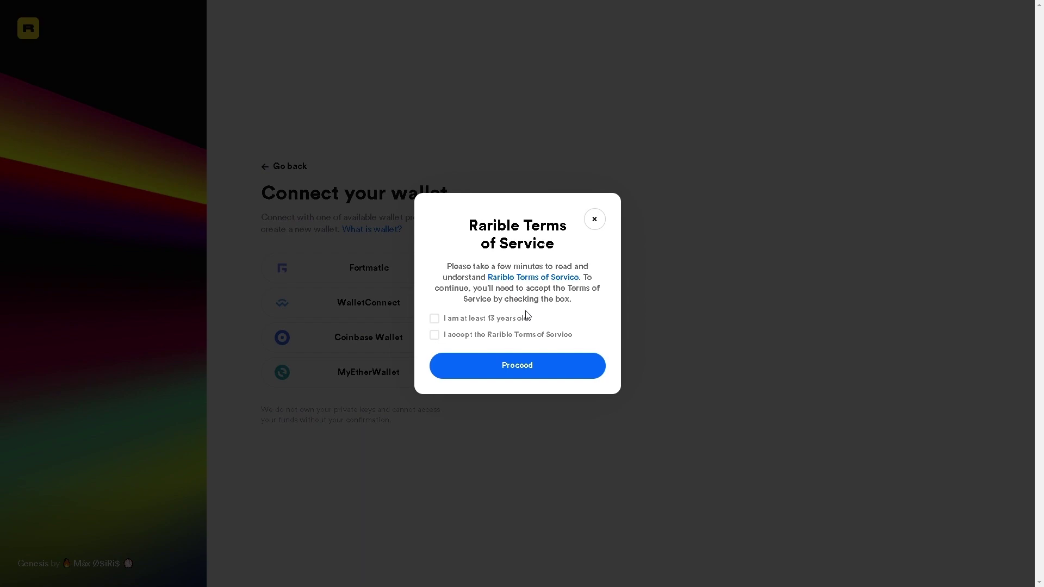
- Confirm being at least 13, accept the Rarible Terms of Service, and proceed
left_click(505, 324)
left_click(503, 334)
left_click(505, 360)
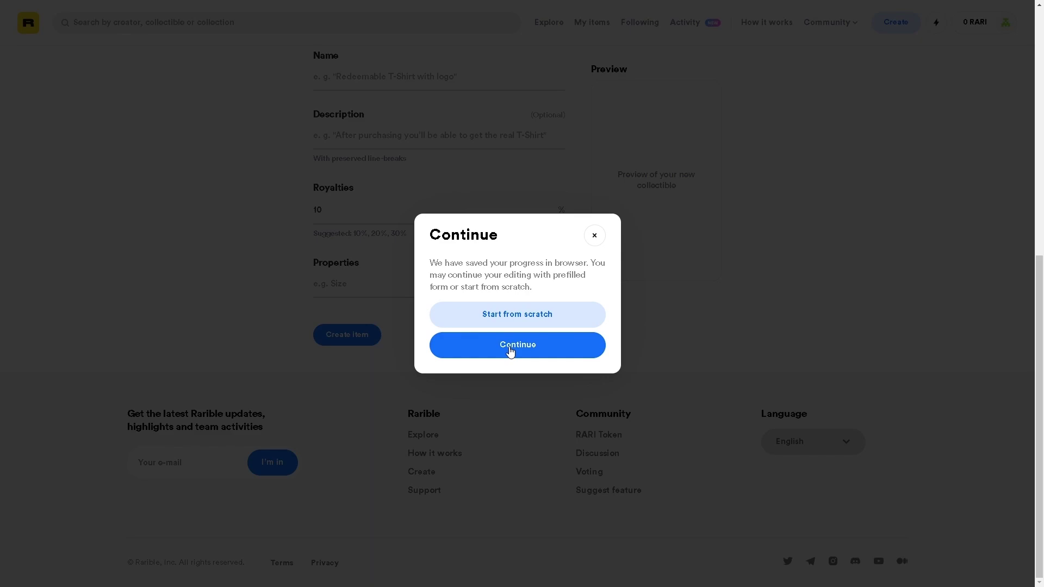
- Resume the saved form, create the item, and choose to add ETH to the wallet balance
left_click(509, 351)
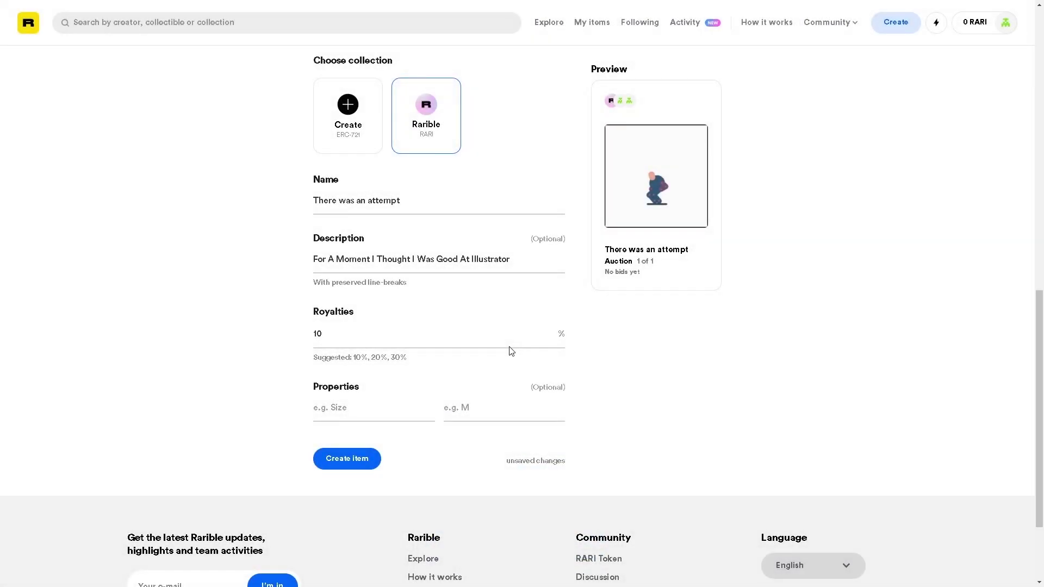
left_click(348, 459)
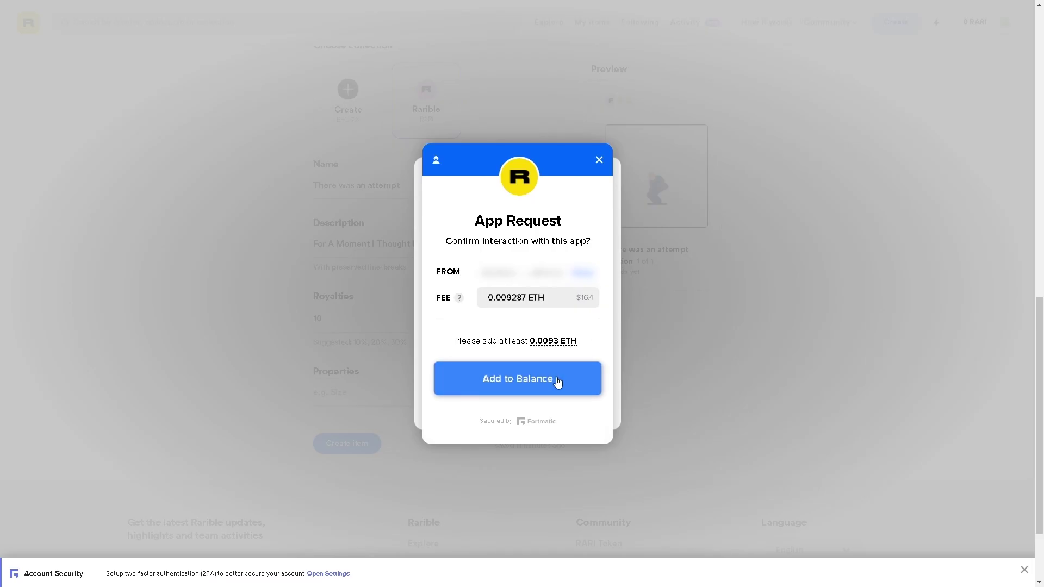
left_click(557, 382)
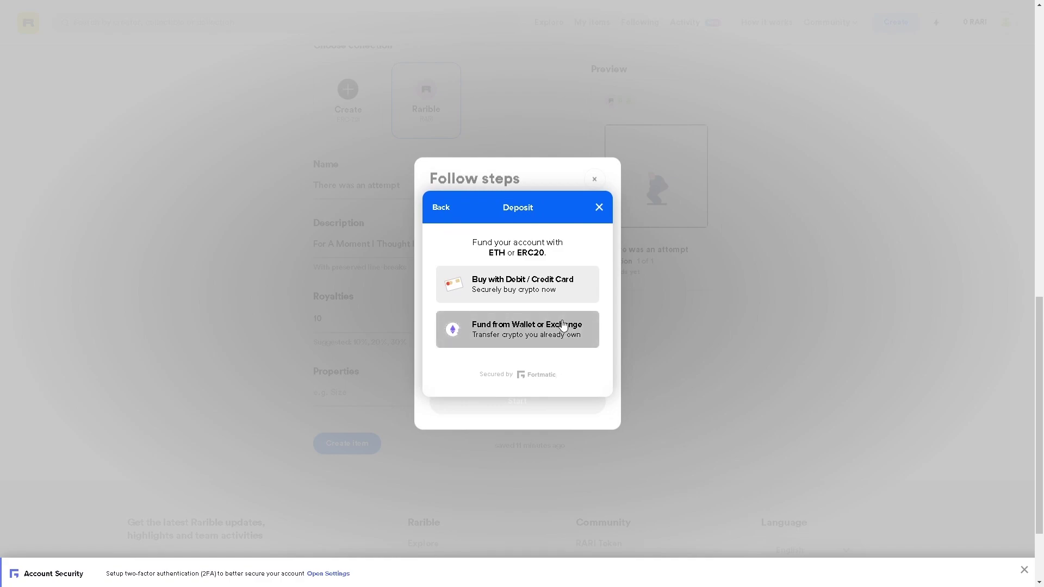
- Dismiss the deposit popup, retry Approve, and confirm the 0.009287 ETH transaction in Fortmatic
left_click(599, 210)
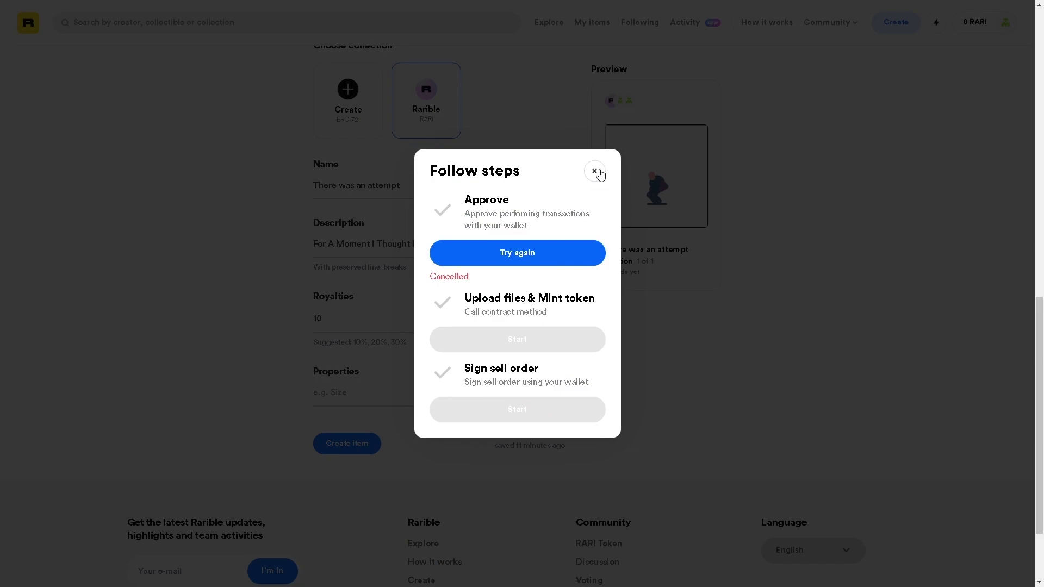
left_click(540, 253)
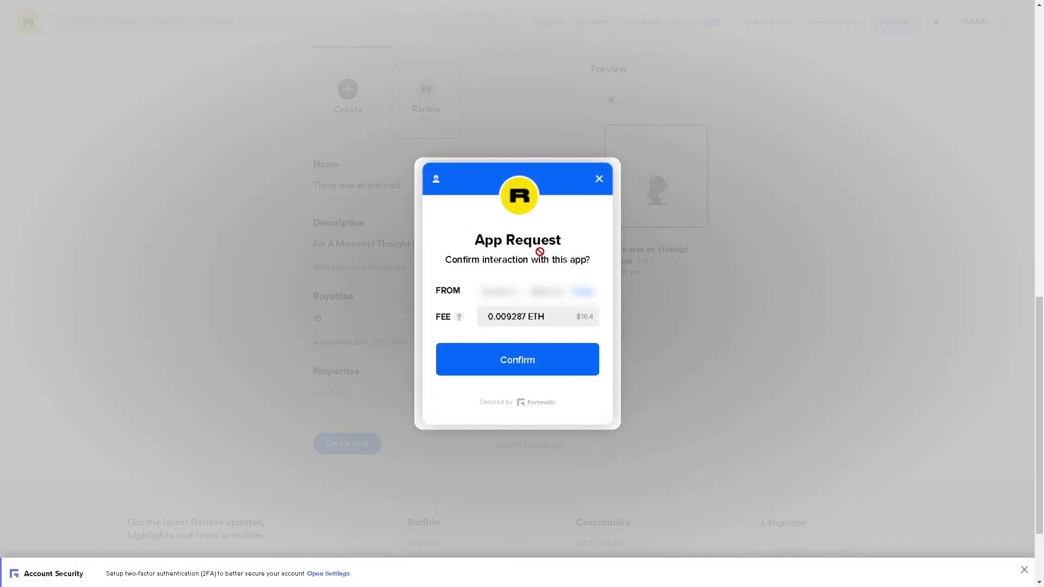
left_click(543, 366)
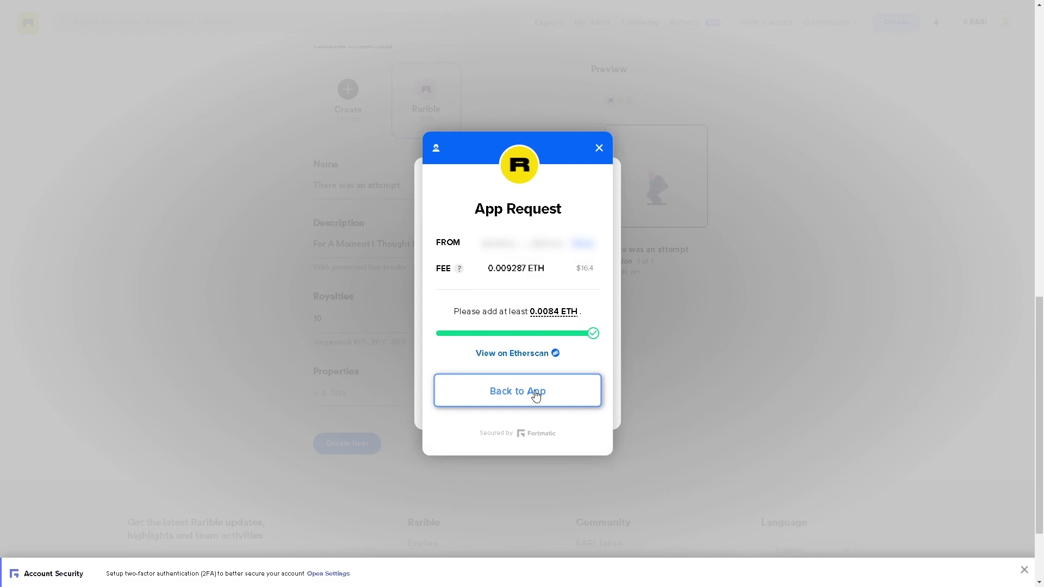
- Return to the minting steps and start Upload files & Mint token, dismissing the funding prompts
left_click(535, 395)
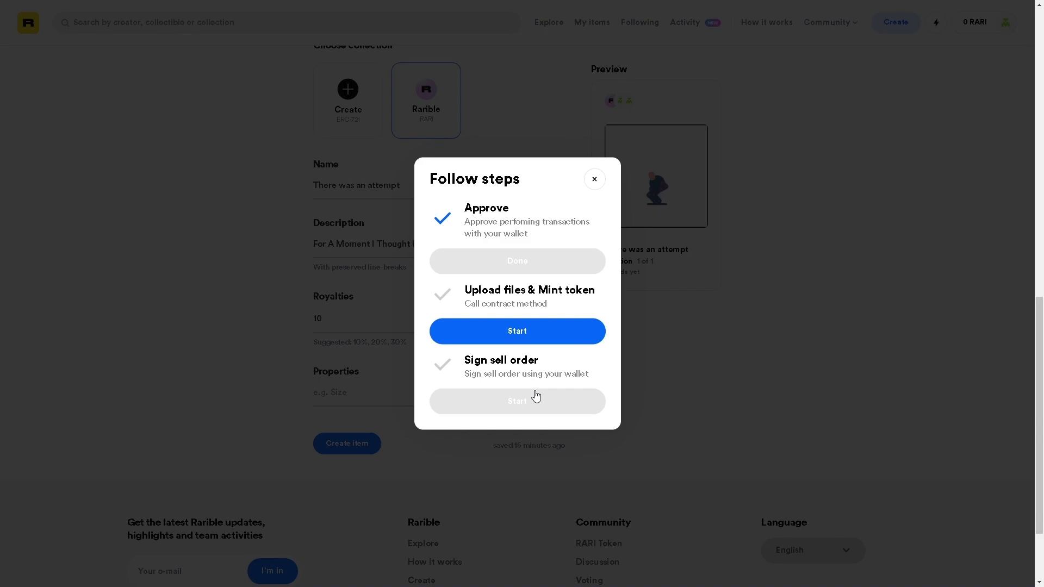
left_click(535, 341)
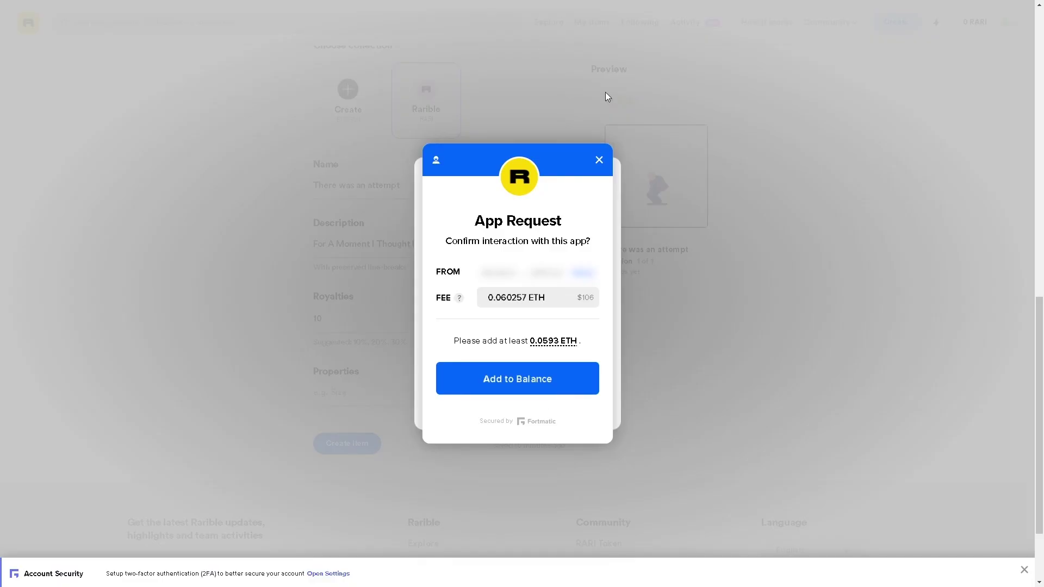
left_click(599, 160)
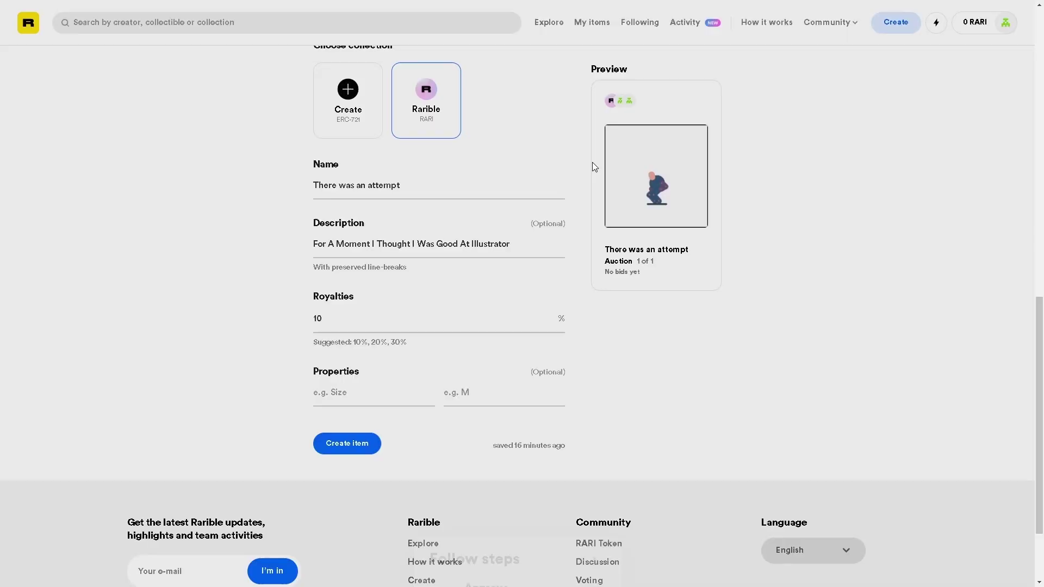
left_click(351, 443)
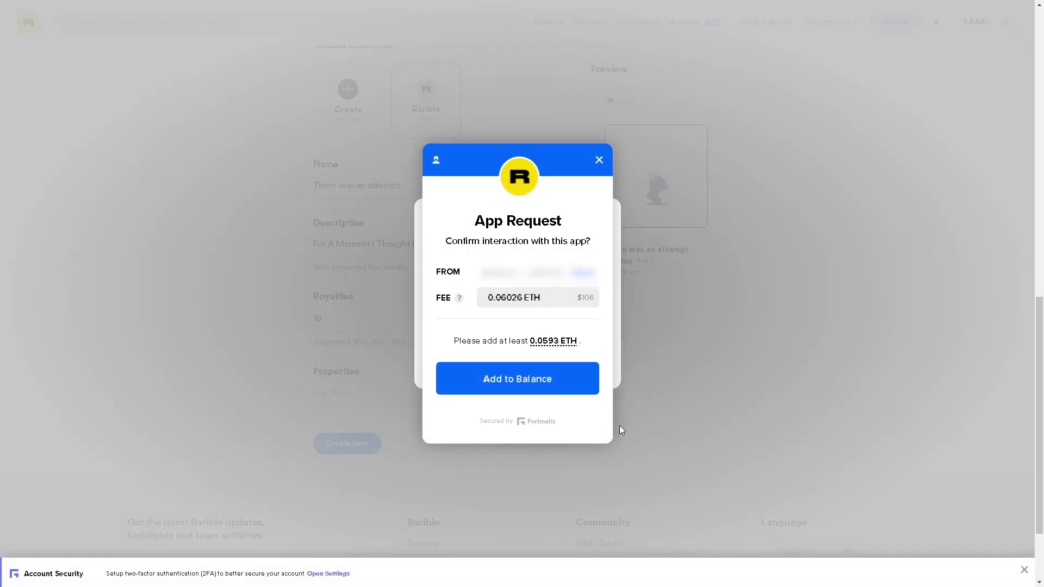
left_click(506, 397)
left_click(531, 326)
left_click(599, 166)
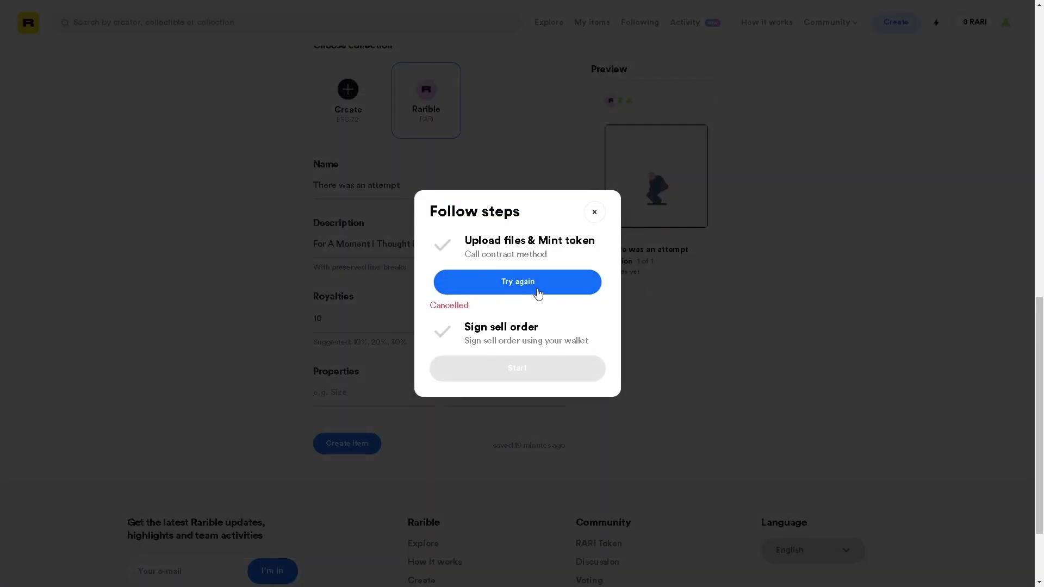
- Retry the mint after cancellations and confirm the 0.067021 ETH minting fee in Fortmatic
left_click(526, 284)
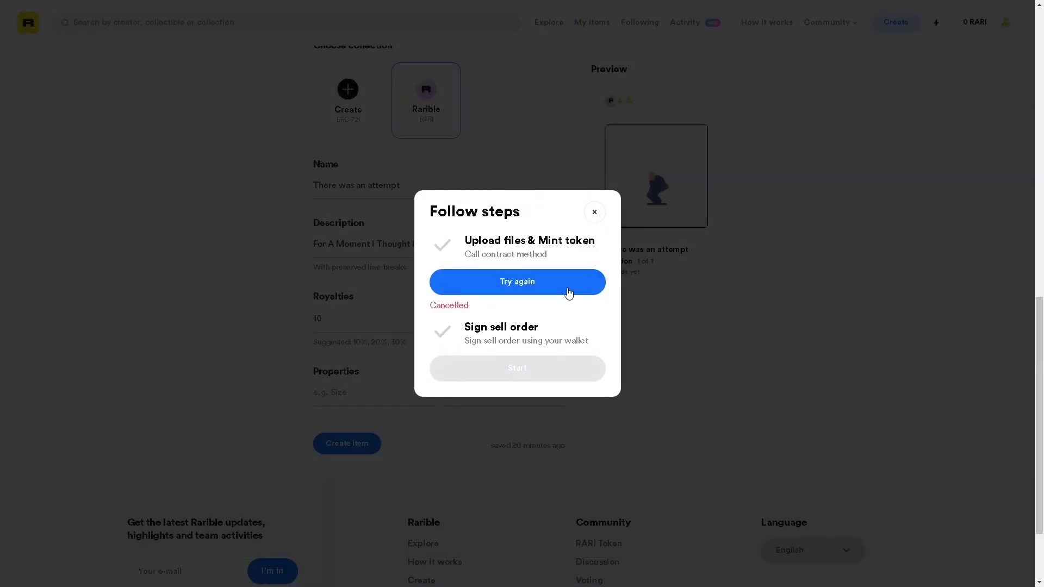
left_click(560, 287)
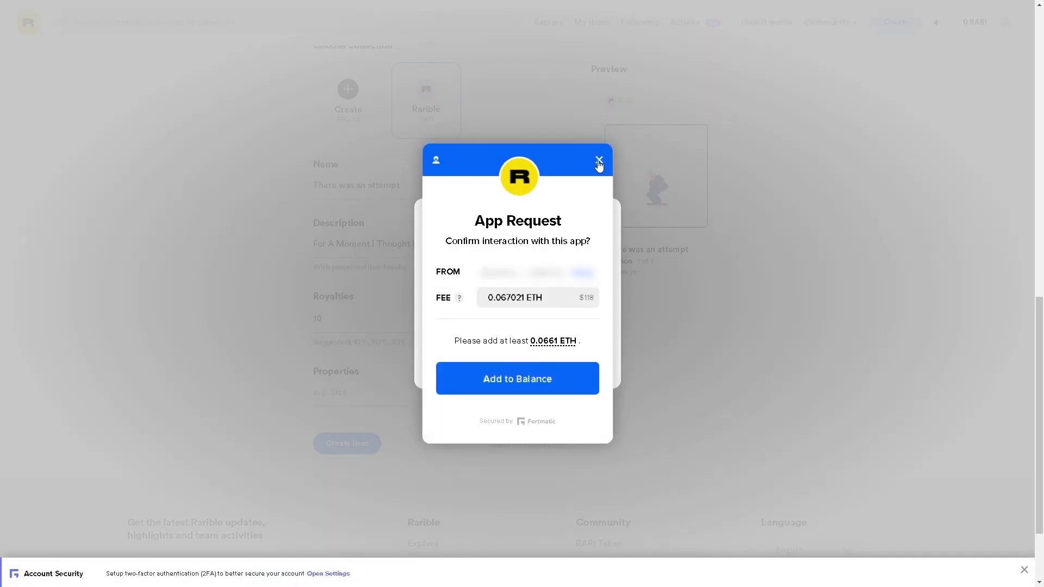
left_click(598, 161)
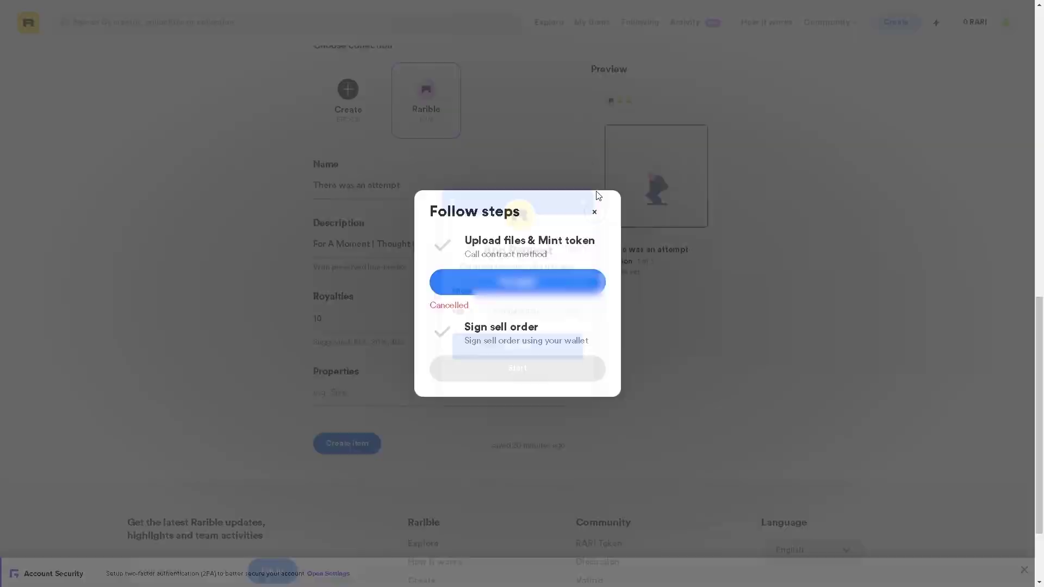
left_click(565, 293)
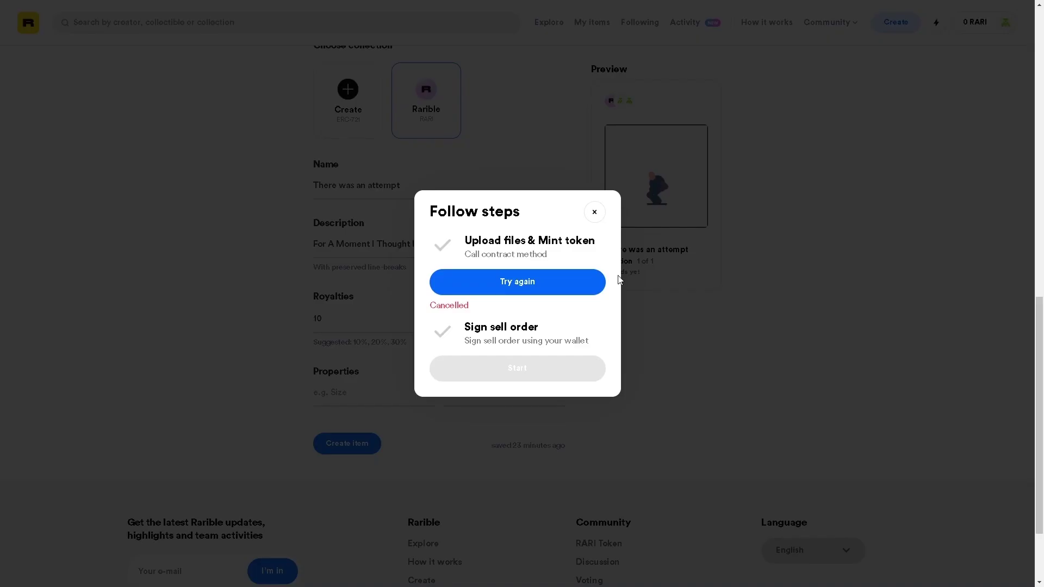
left_click(558, 280)
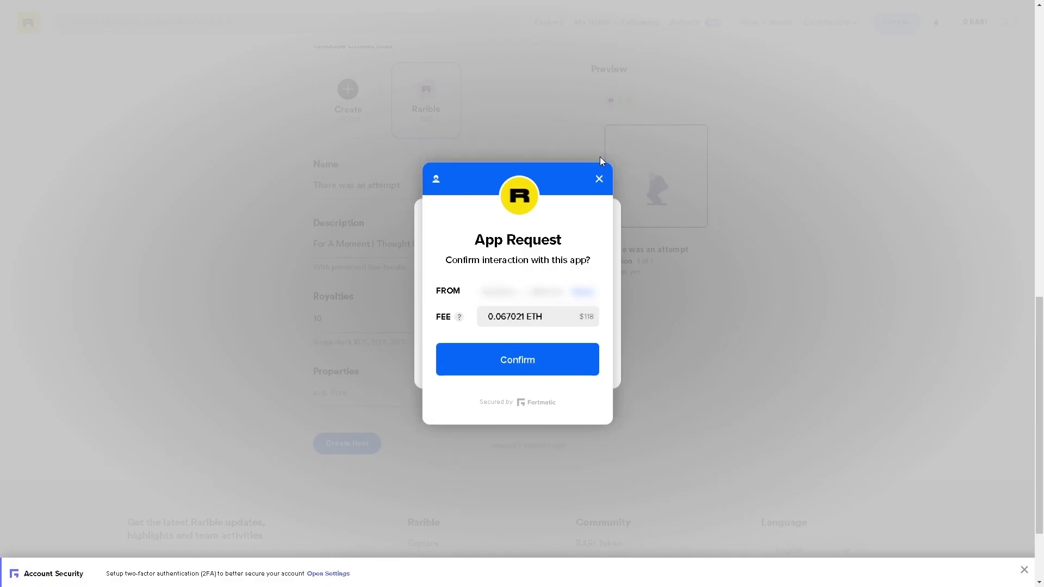
left_click(552, 361)
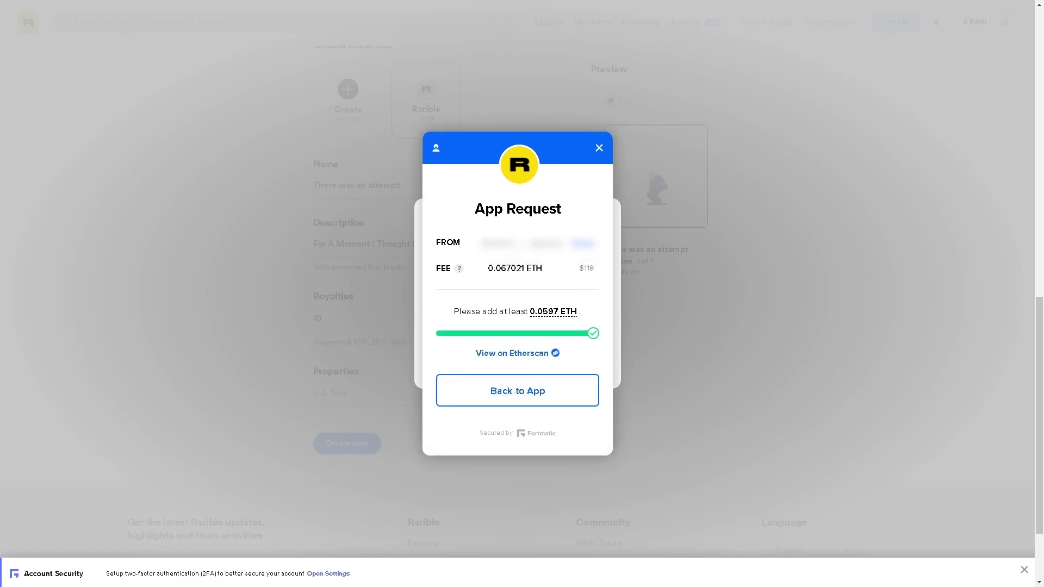
- Sign the sell order in the wallet and open the 'There was an attempt' item page
left_click(599, 149)
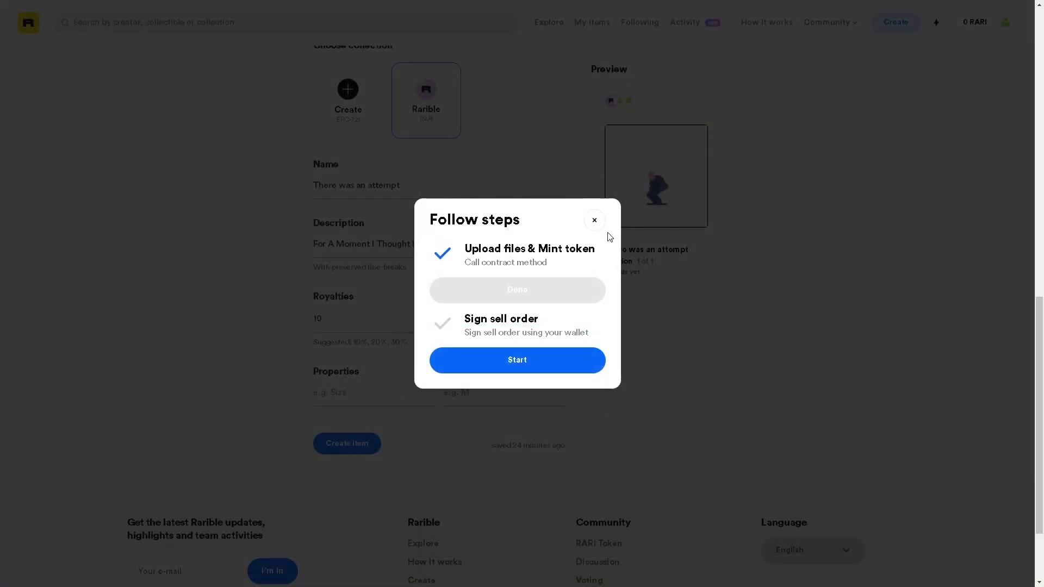
left_click(540, 361)
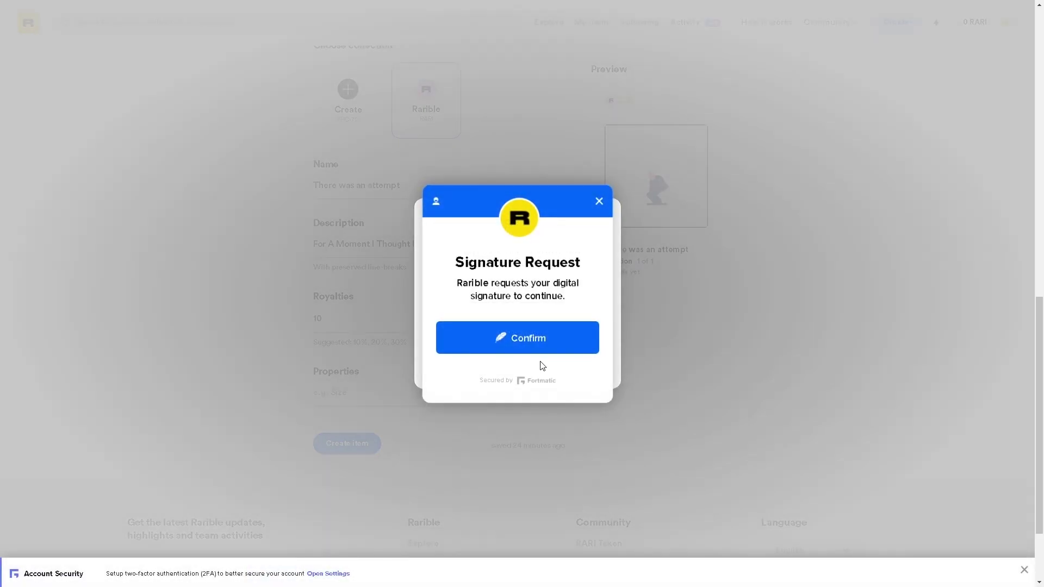
left_click(536, 346)
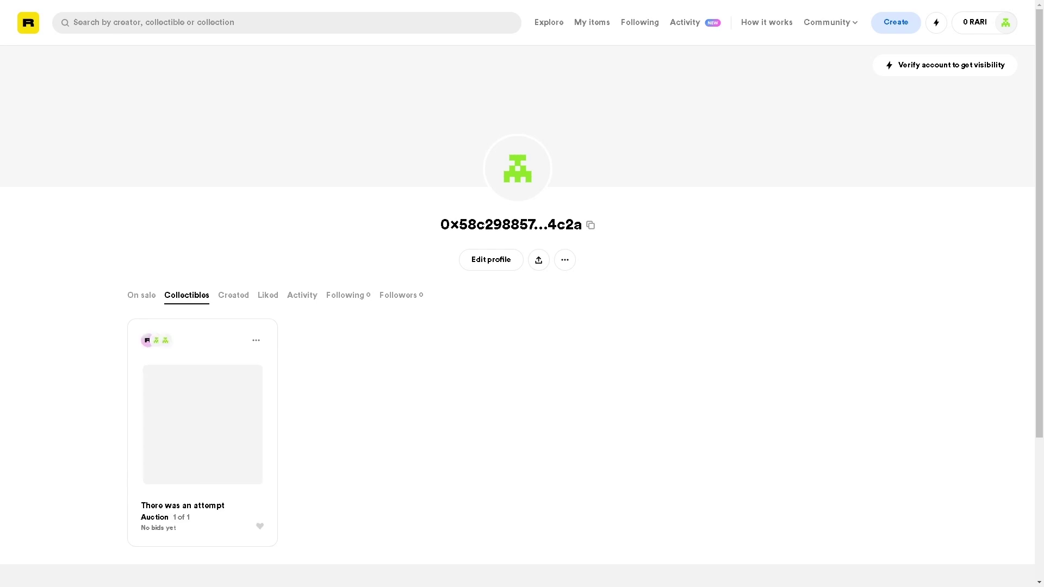
scroll(621, 398, "down", 1)
left_click(246, 376)
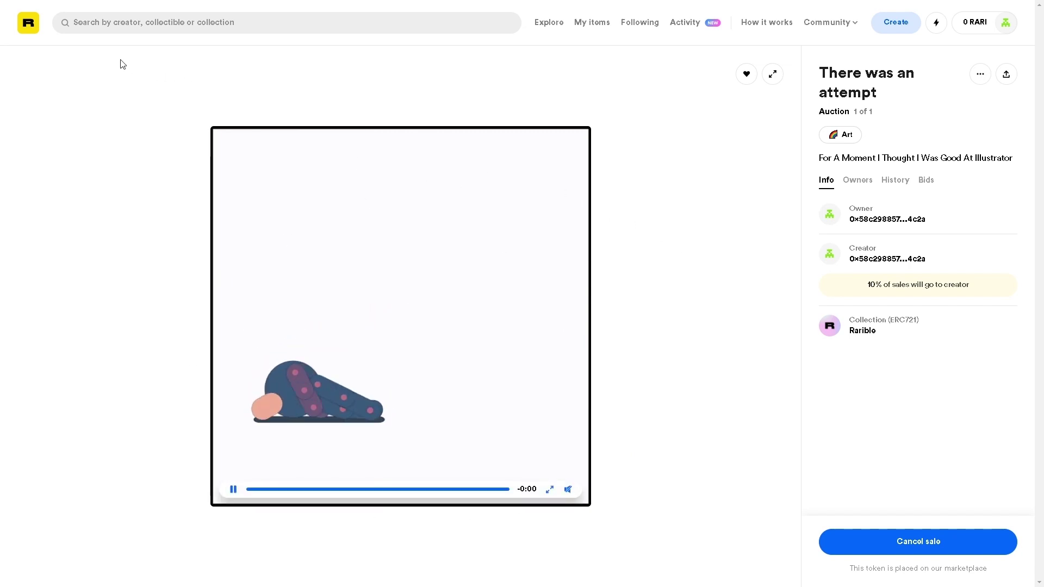
- Go back from the item page to the profile's collectibles and enlarge the page view past 150%
key("alt+Left")
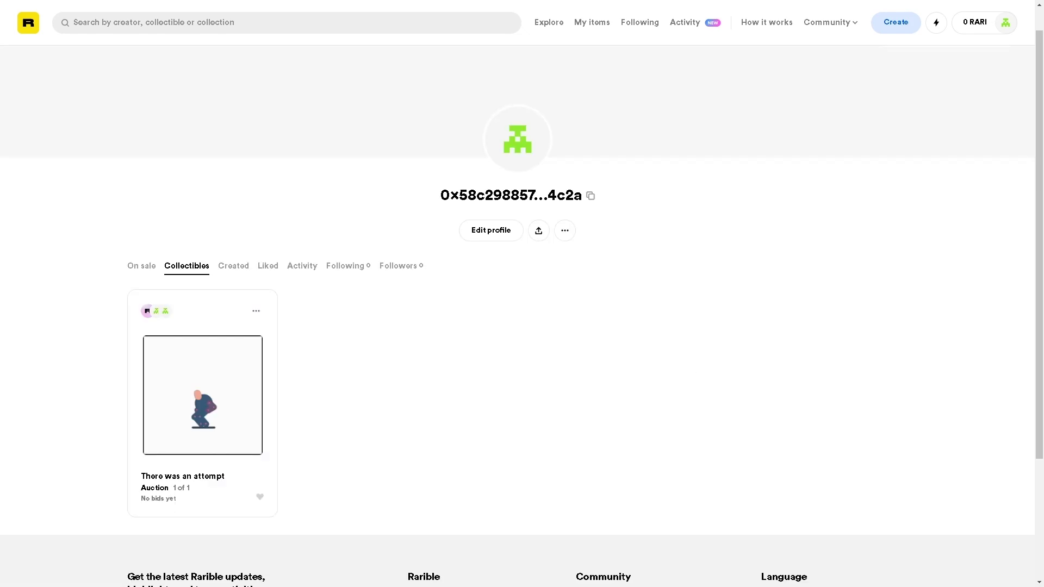
key("ctrl+plus")
key("ctrl+plus")
key("ctrl+plus")
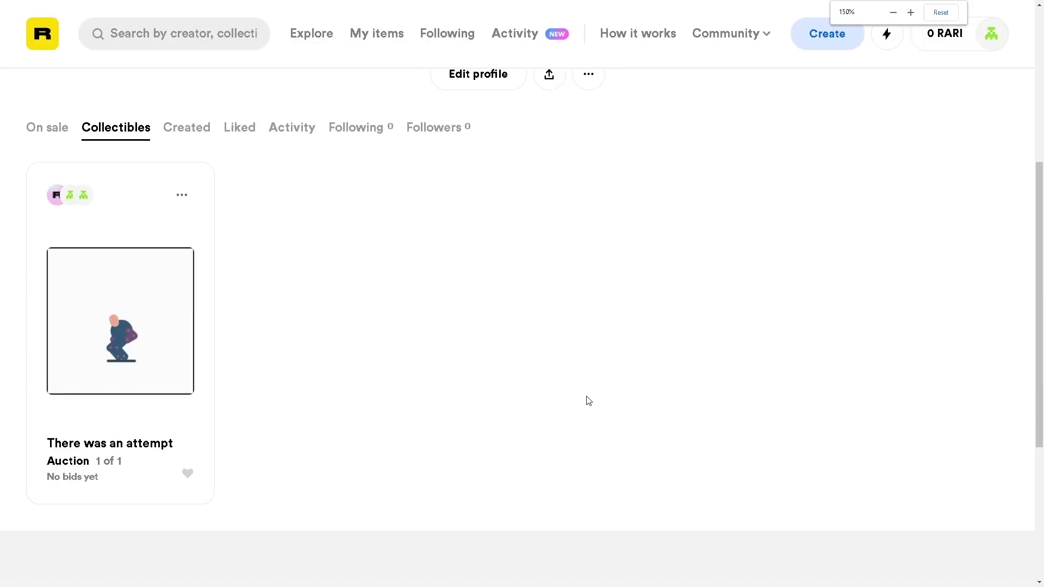
key("ctrl+plus")
scroll(588, 401, "down", 1)
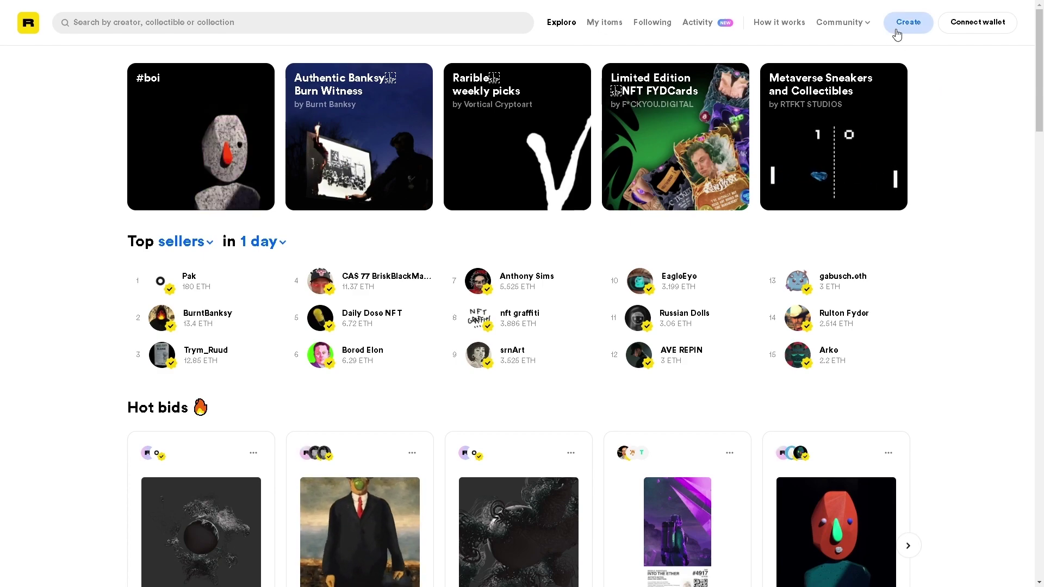
scroll(832, 163, "down", 5)
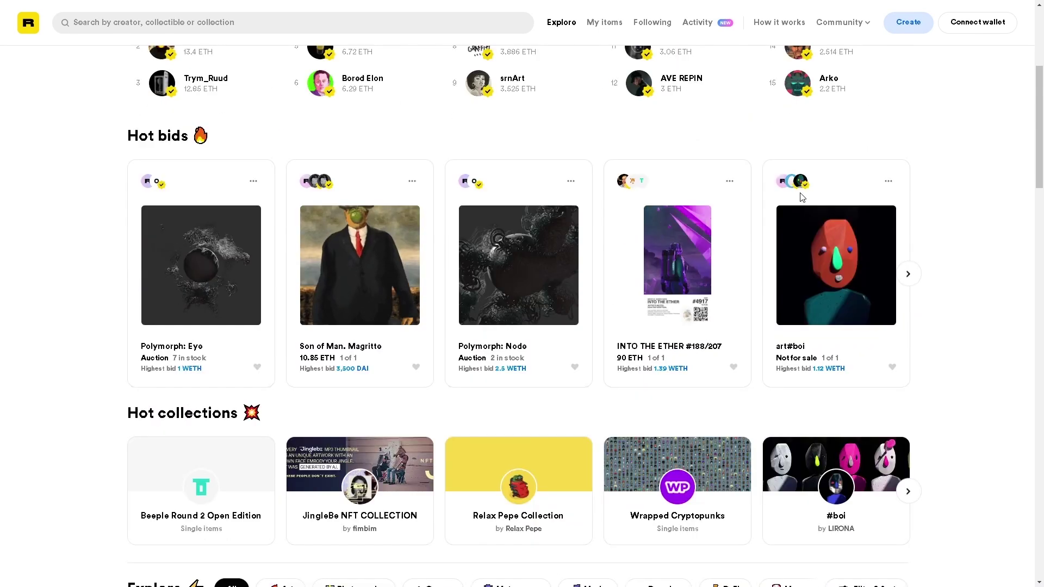
scroll(799, 197, "down", 6)
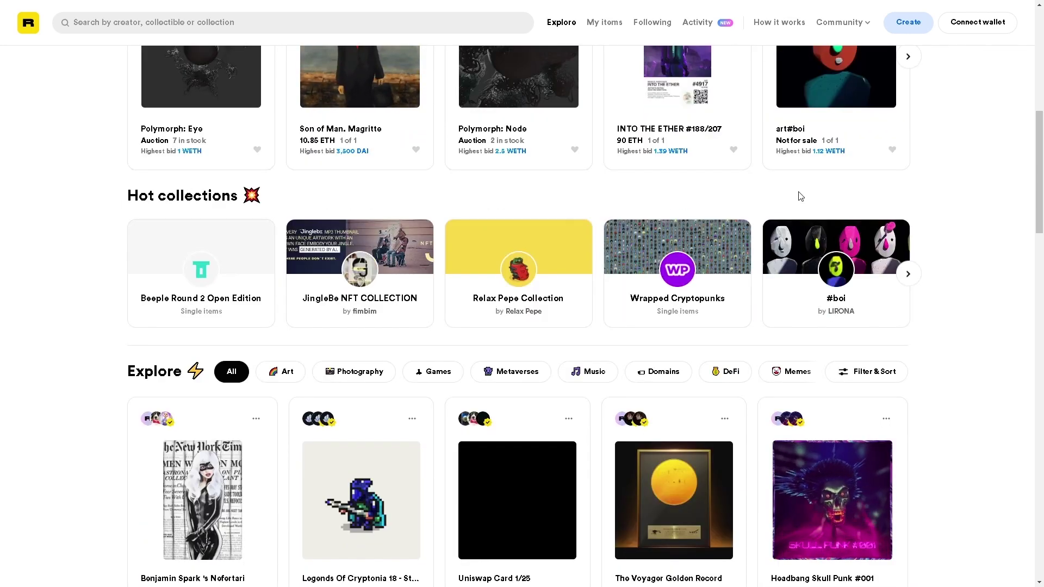
scroll(799, 197, "down", 5)
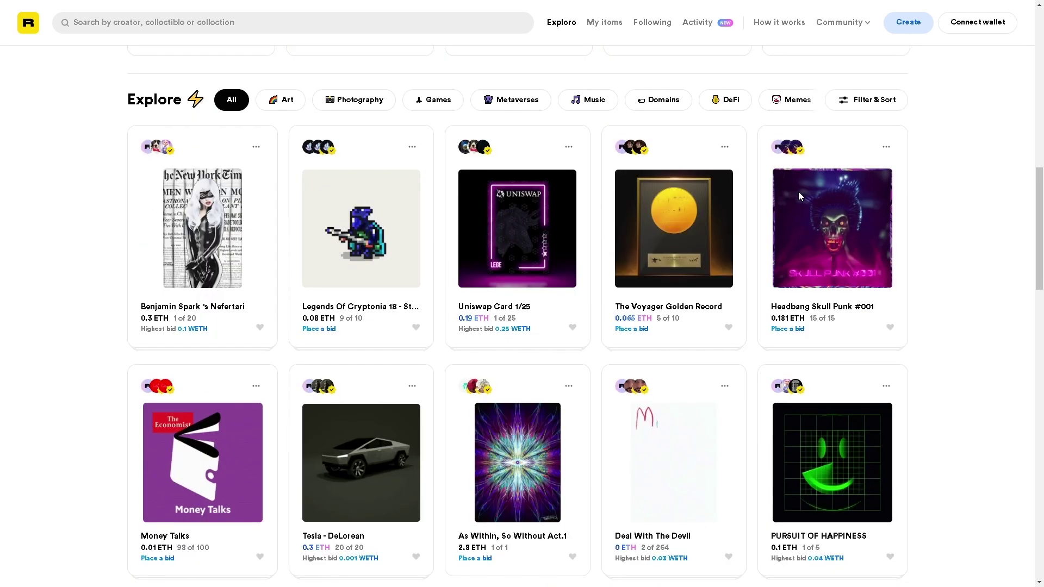
scroll(799, 193, "down", 6)
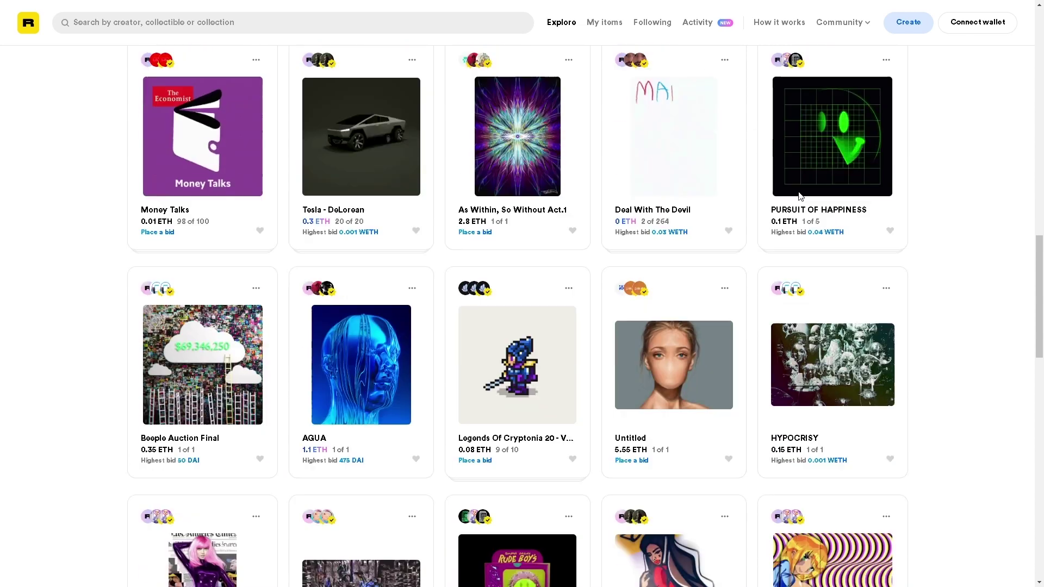
scroll(800, 195, "down", 2)
scroll(799, 195, "down", 3)
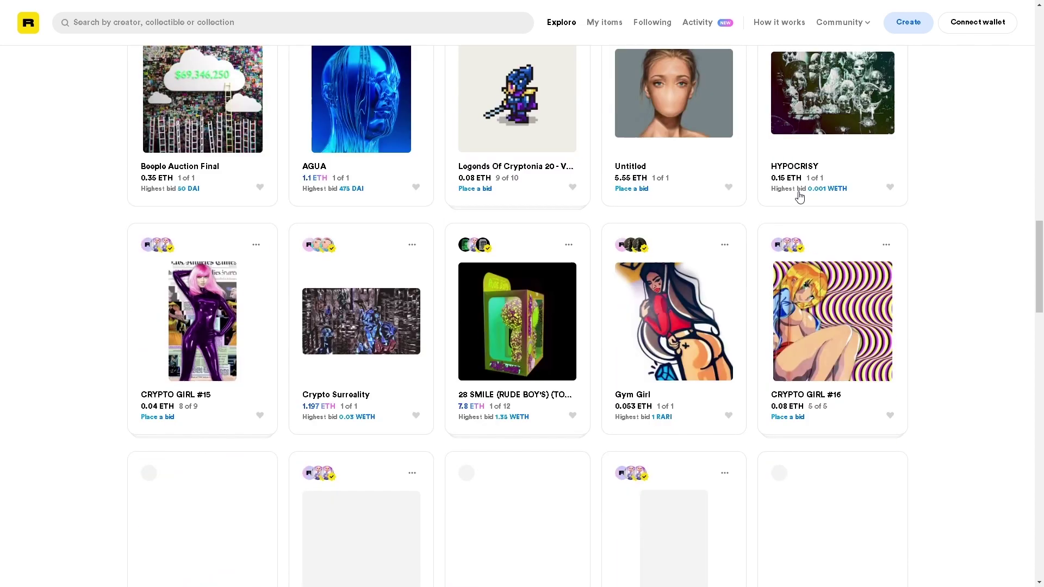
scroll(798, 191, "down", 2)
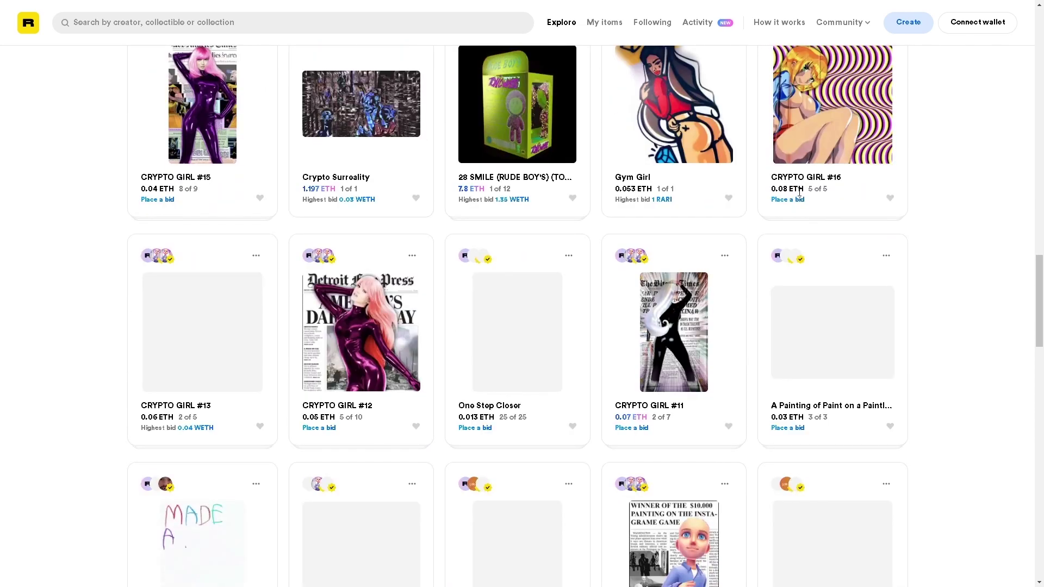
scroll(799, 193, "up", 15)
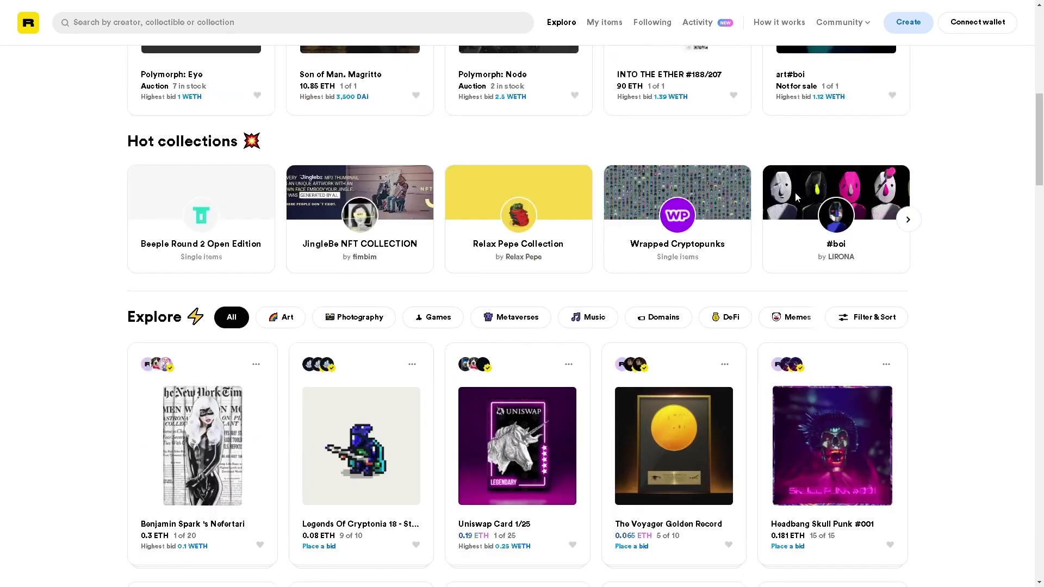